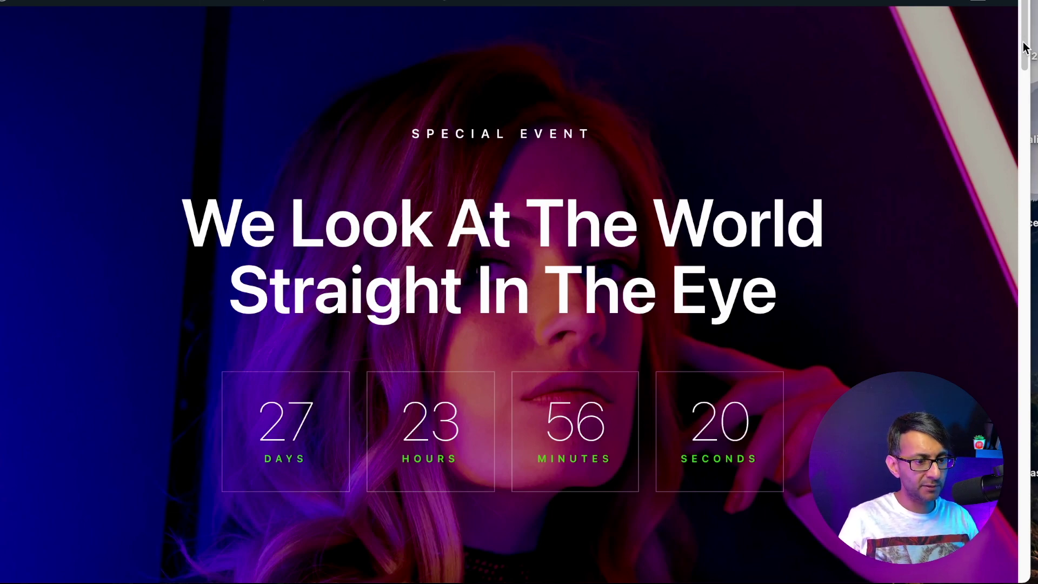
- Scroll down the live page to the full-screen hero slider
scroll(1027, 38, "down", 1)
left_click_drag(1027, 39, 1026, 82)
scroll(766, 242, "down", 10)
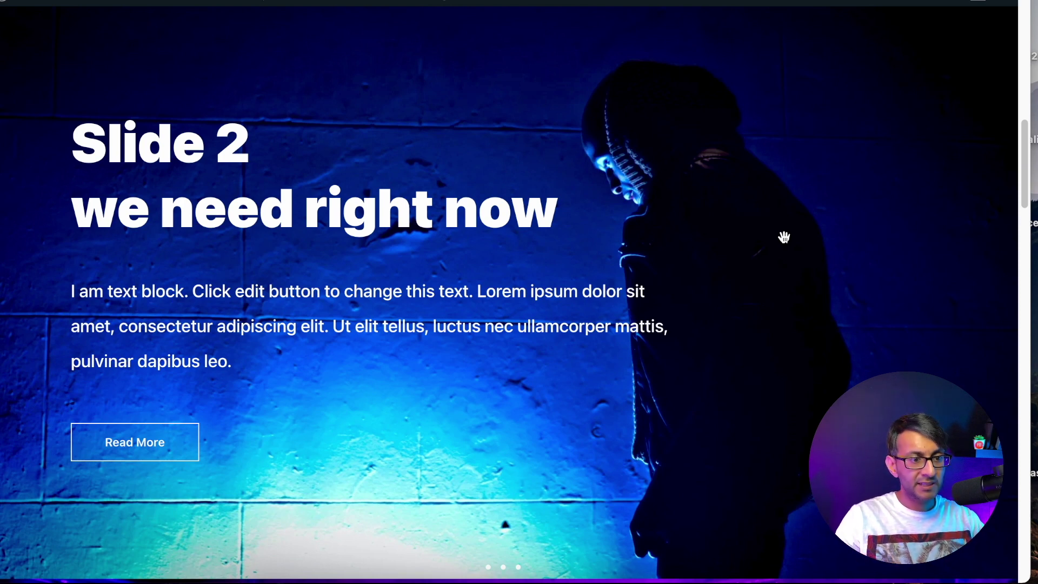
- Drag the slider left to advance from Slide 2 to Slide 3, then scroll back to Slide 1
left_click_drag(809, 203, 683, 290)
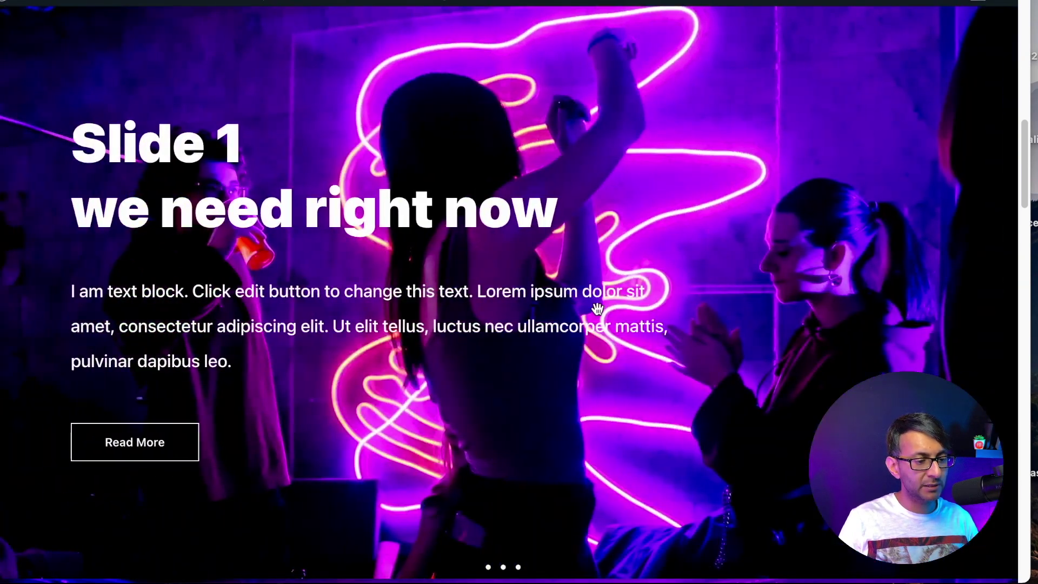
scroll(594, 305, "down", 7)
scroll(594, 305, "up", 6)
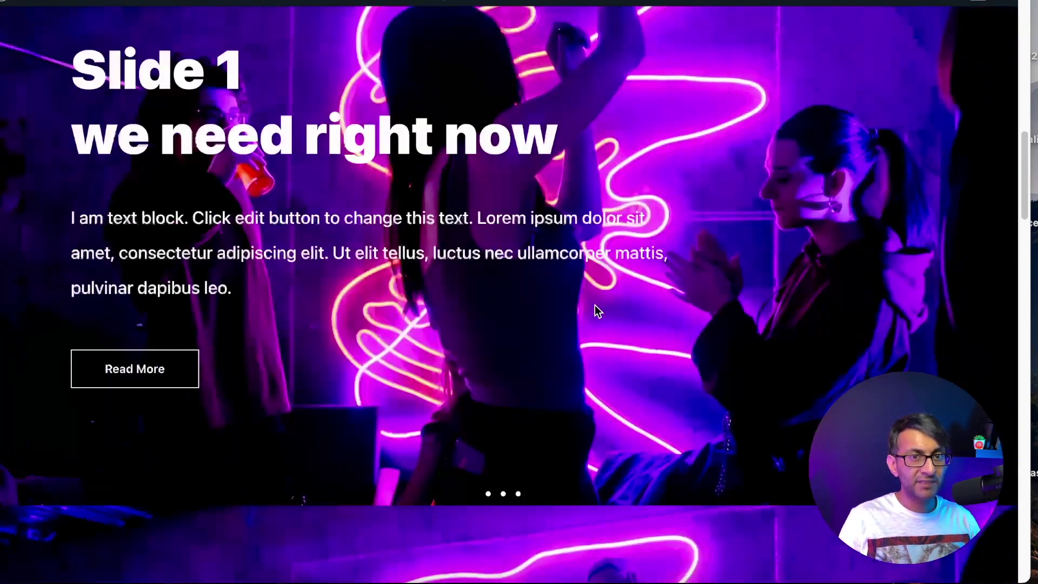
scroll(594, 305, "up", 10)
scroll(594, 305, "down", 8)
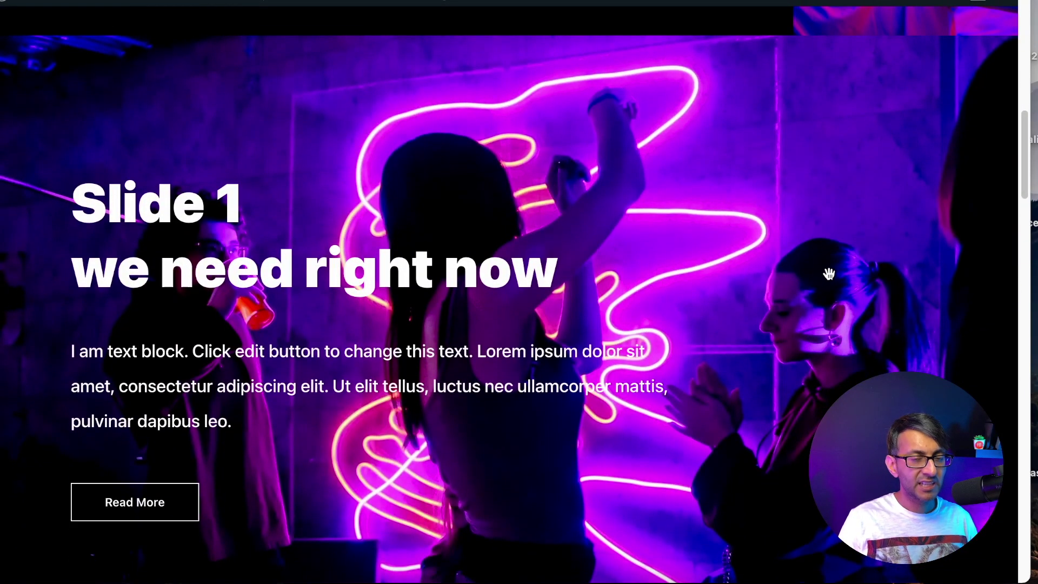
- Swipe the first slider between Slide 1 and Slide 2, then scroll down to the italic slider
left_click_drag(829, 274, 351, 276)
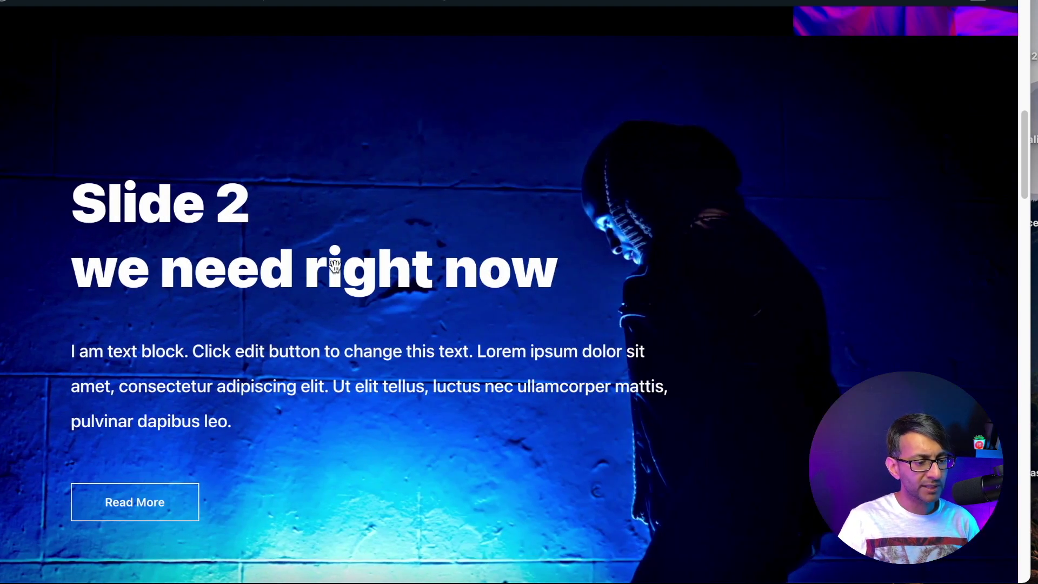
left_click_drag(343, 267, 822, 278)
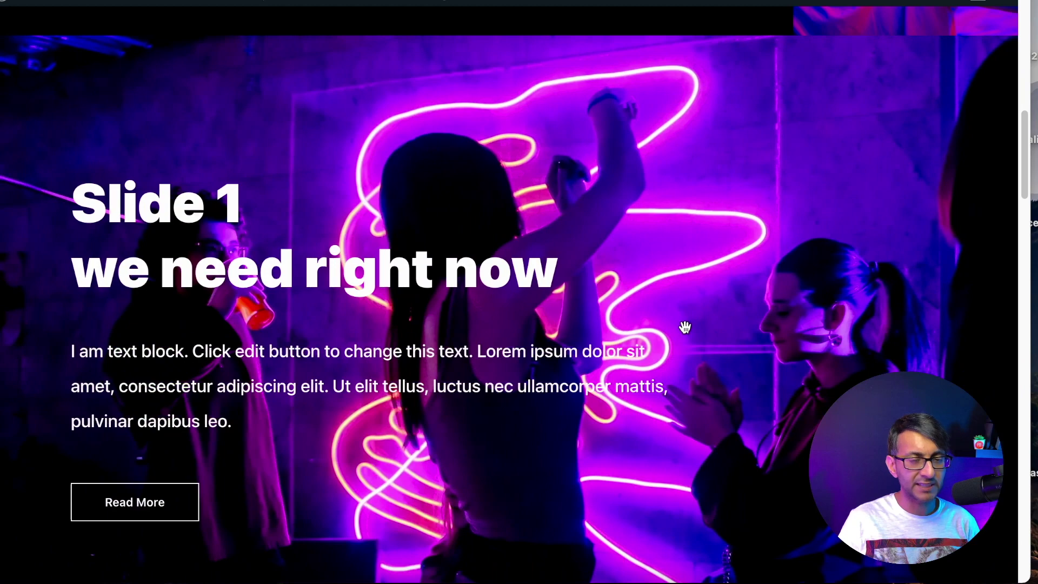
left_click_drag(685, 328, 197, 287)
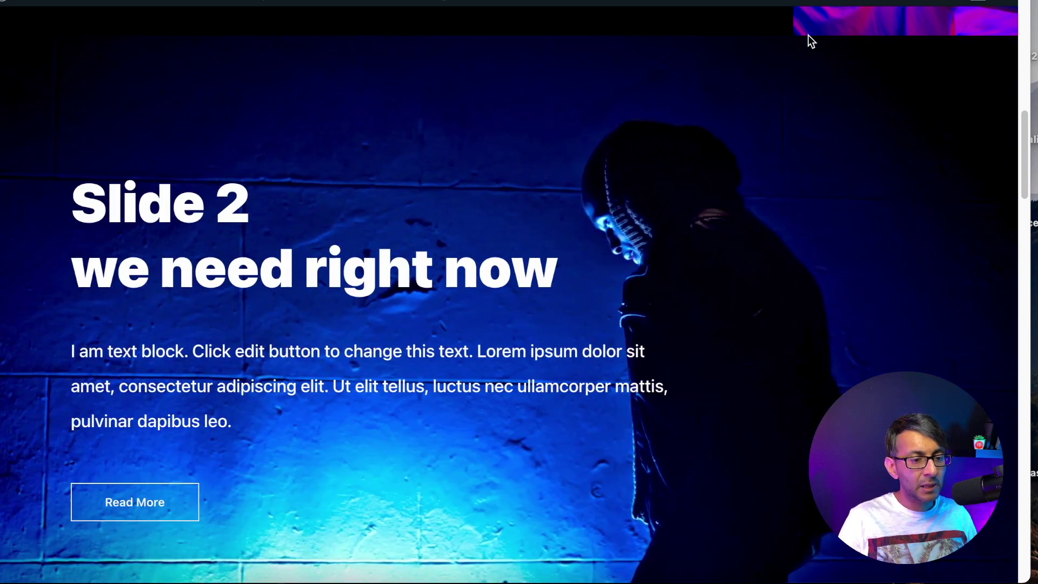
left_click_drag(1026, 126, 1024, 226)
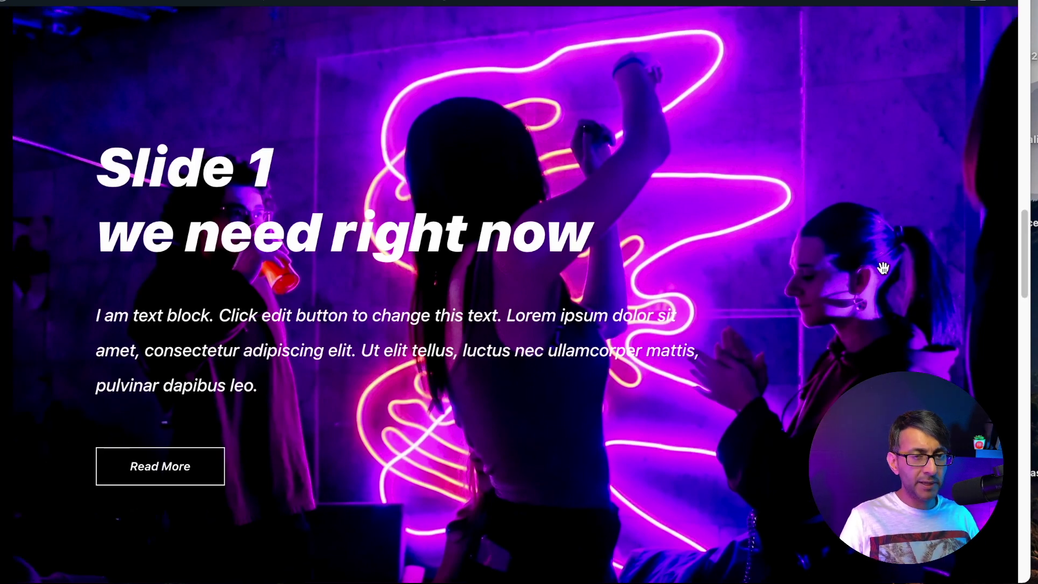
- Drag the italic slider left through Slide 2 to Slide 3, then scroll back up to the first slider
left_click_drag(882, 267, 838, 287)
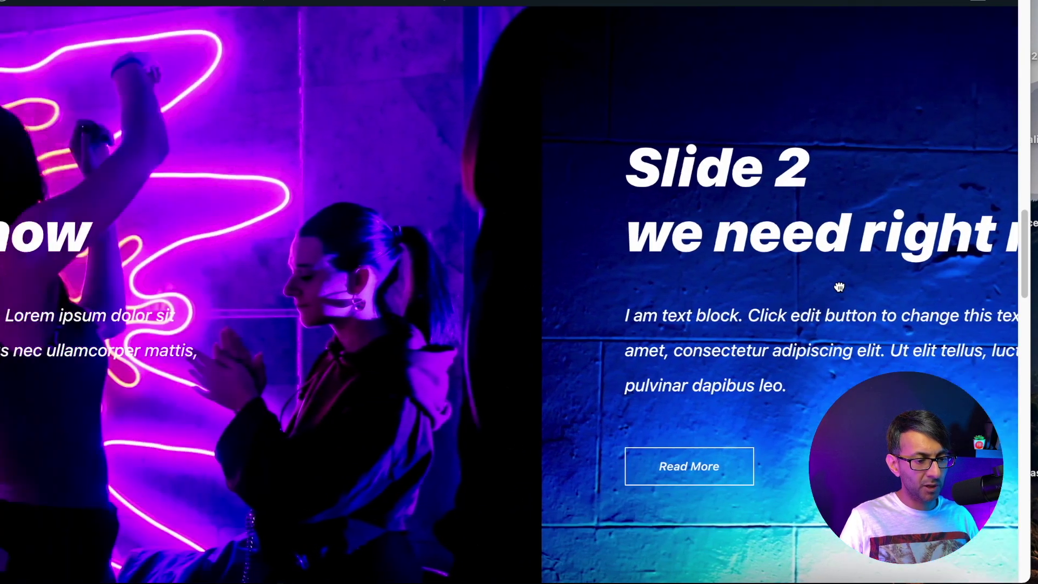
left_click_drag(545, 273, 482, 278)
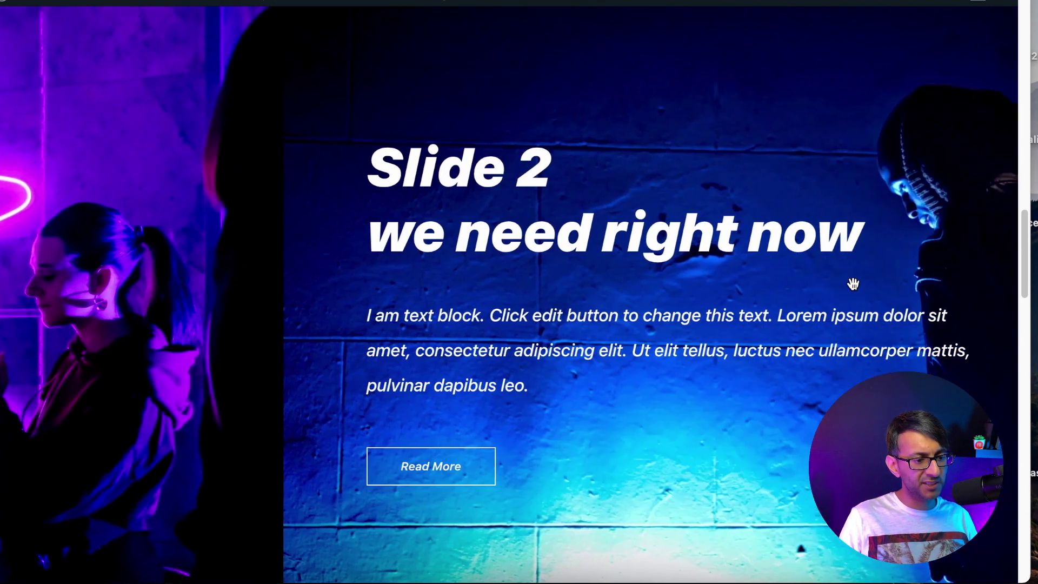
left_click_drag(853, 284, 490, 253)
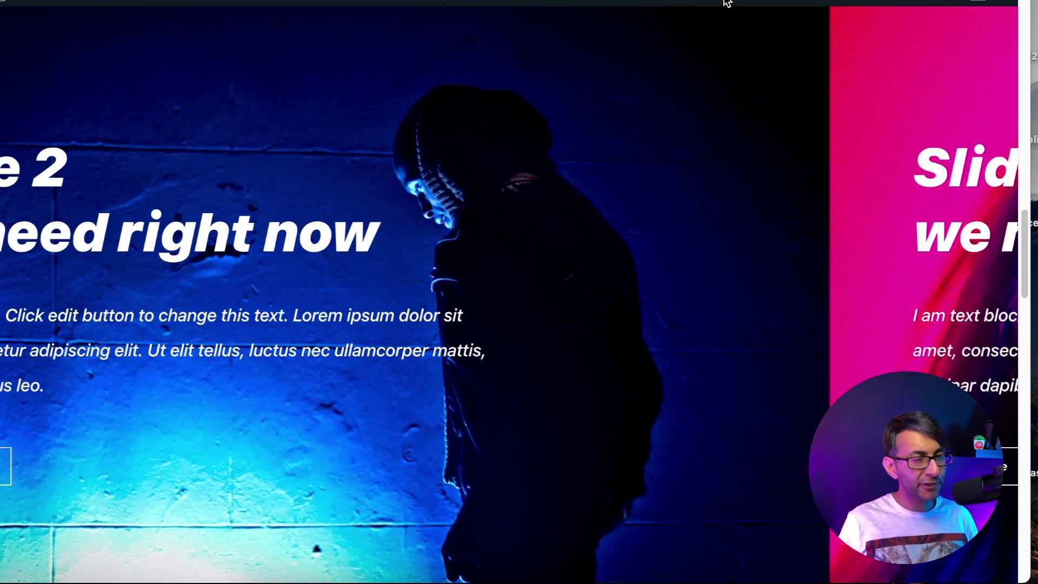
scroll(1005, 372, "up", 10)
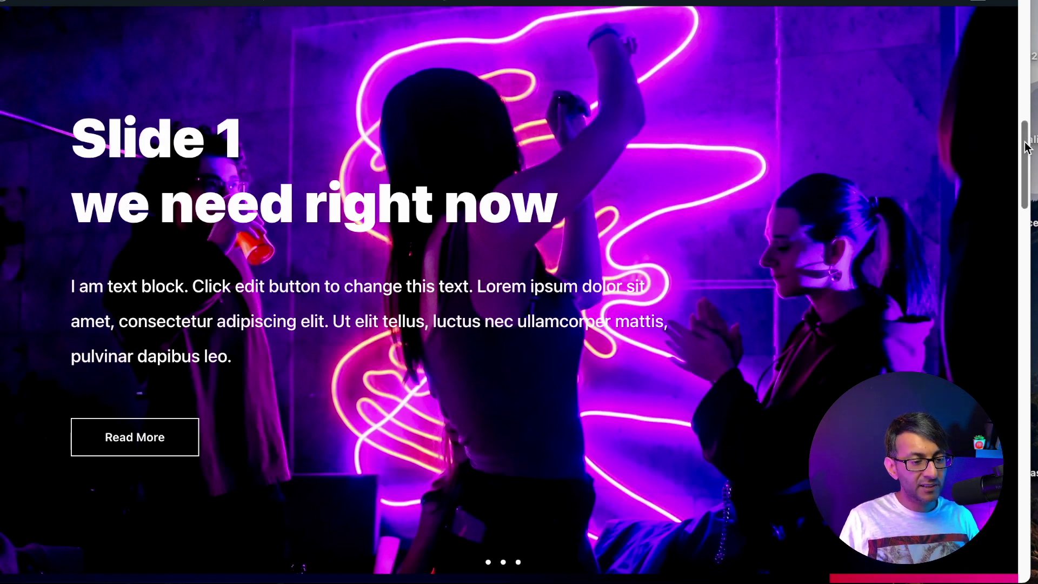
- Show the Testimonial Carousel's three items in the editor, Item #3 holding [elementor-template id="8961"]
left_click_drag(1026, 146, 1026, 228)
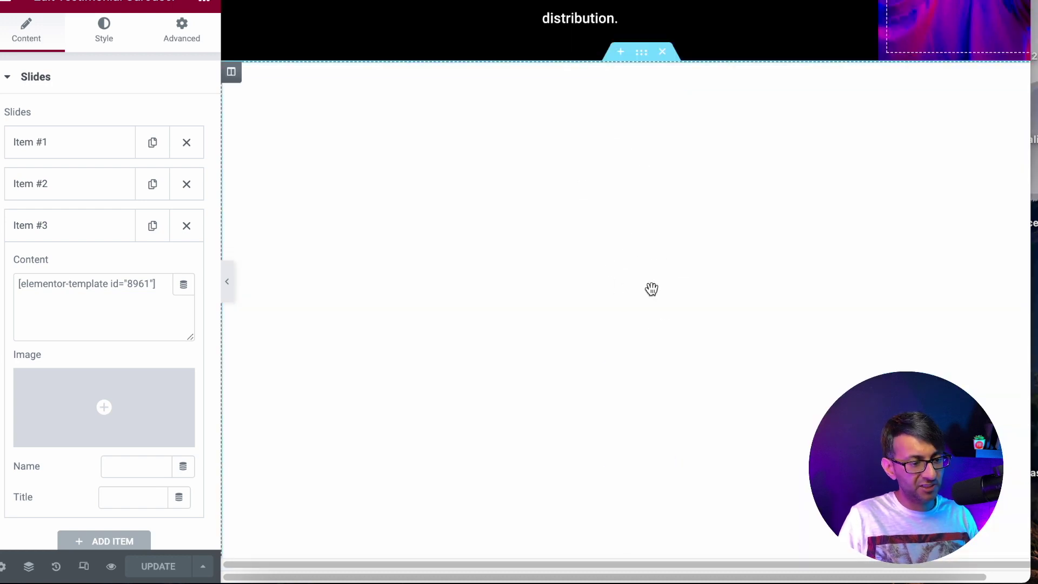
- Inspect the Slides widget's Item #1, Slider Options and Style settings (width 100, zero padding, centred)
scroll(652, 287, "down", 1)
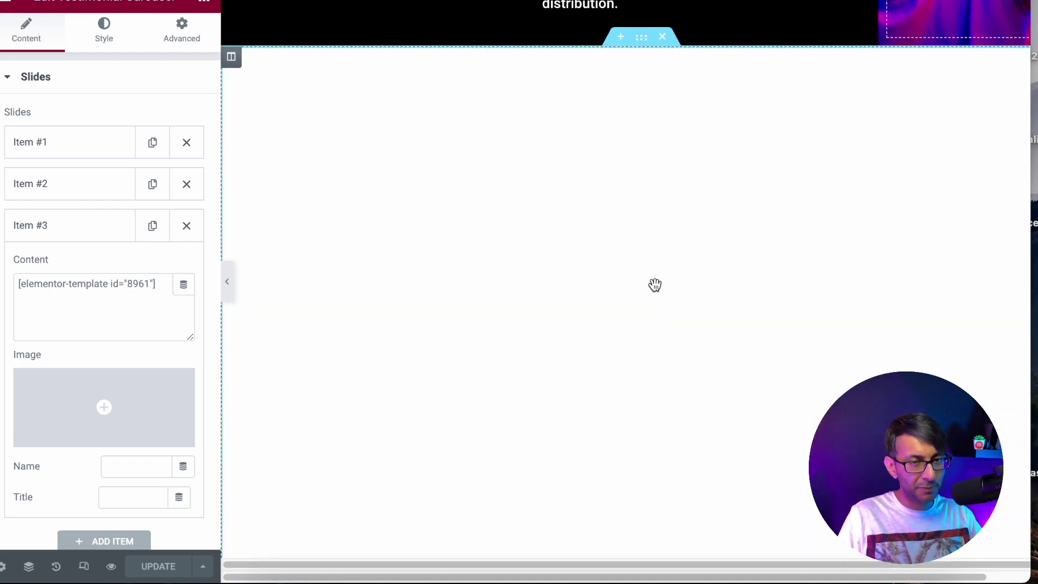
left_click(545, 202)
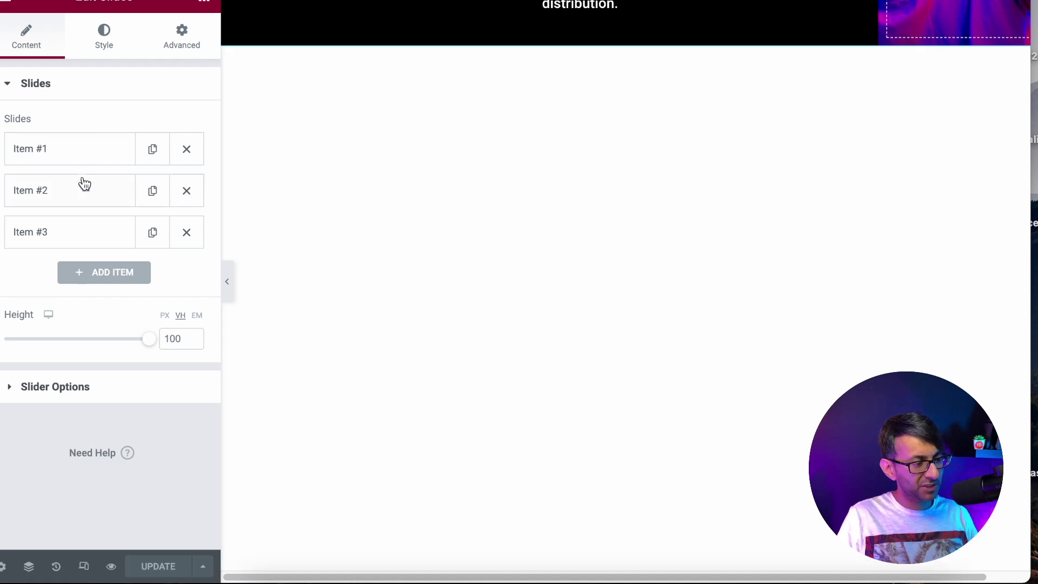
left_click(89, 152)
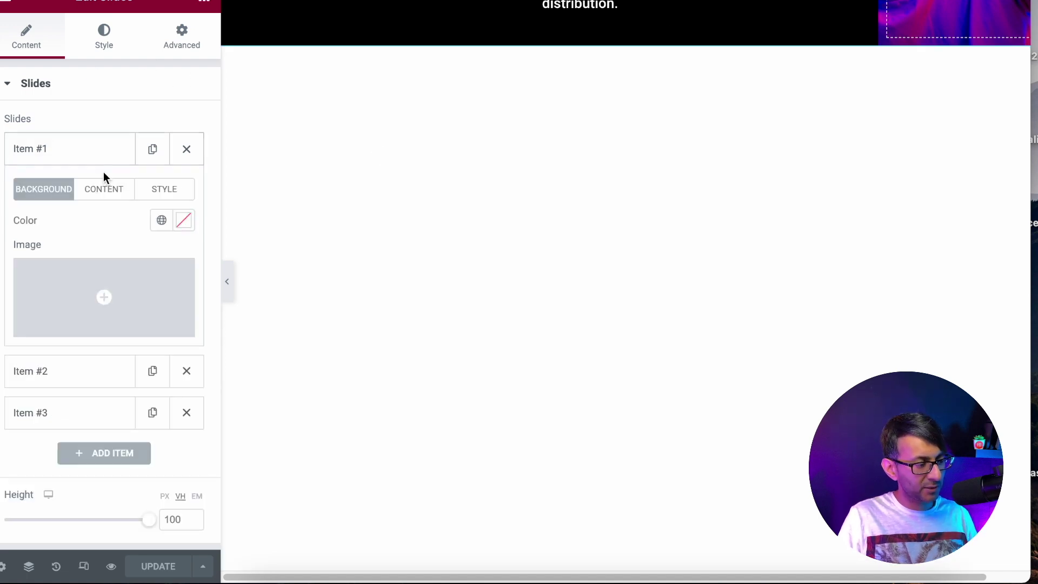
left_click(103, 190)
left_click(97, 149)
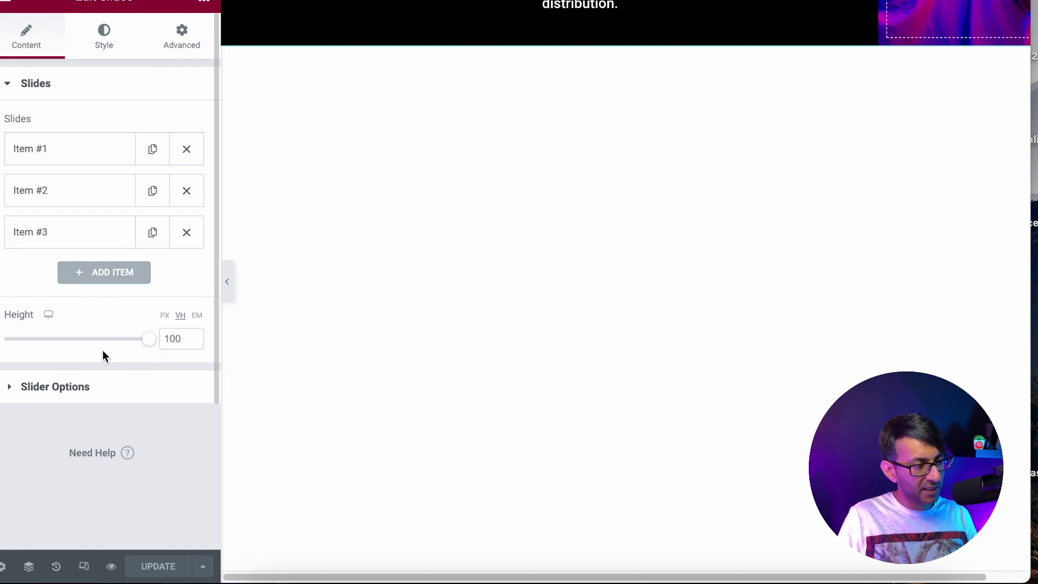
left_click(108, 386)
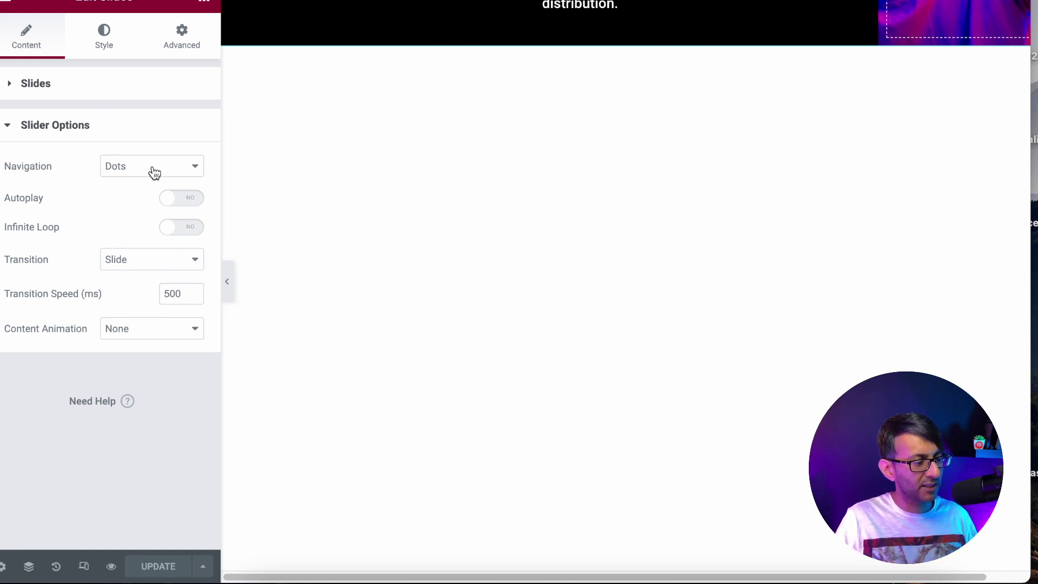
left_click(115, 36)
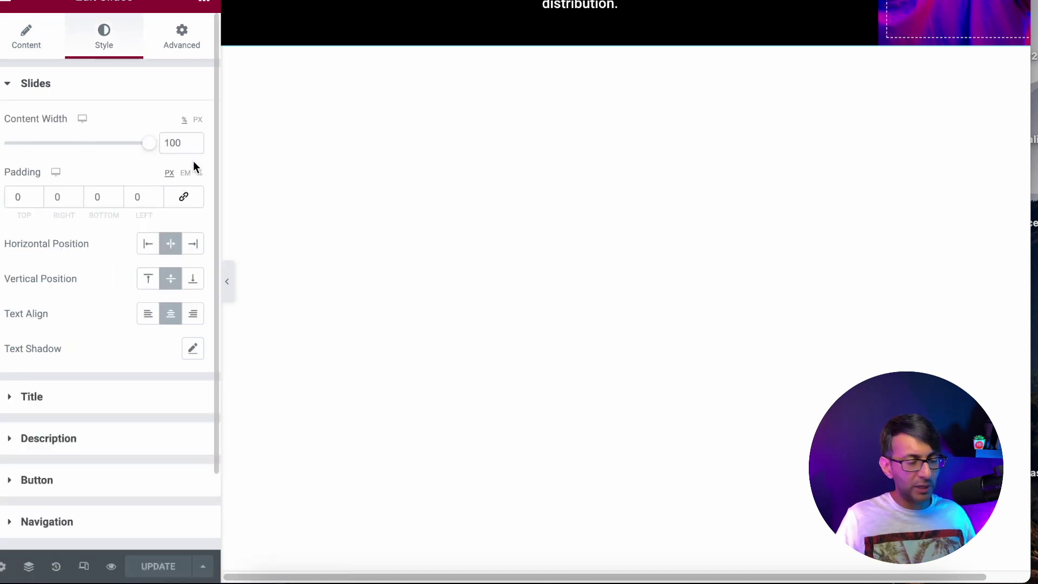
- Inspect the shortcode section's black background, then reselect the Testimonial Carousel widget
scroll(722, 352, "down", 1)
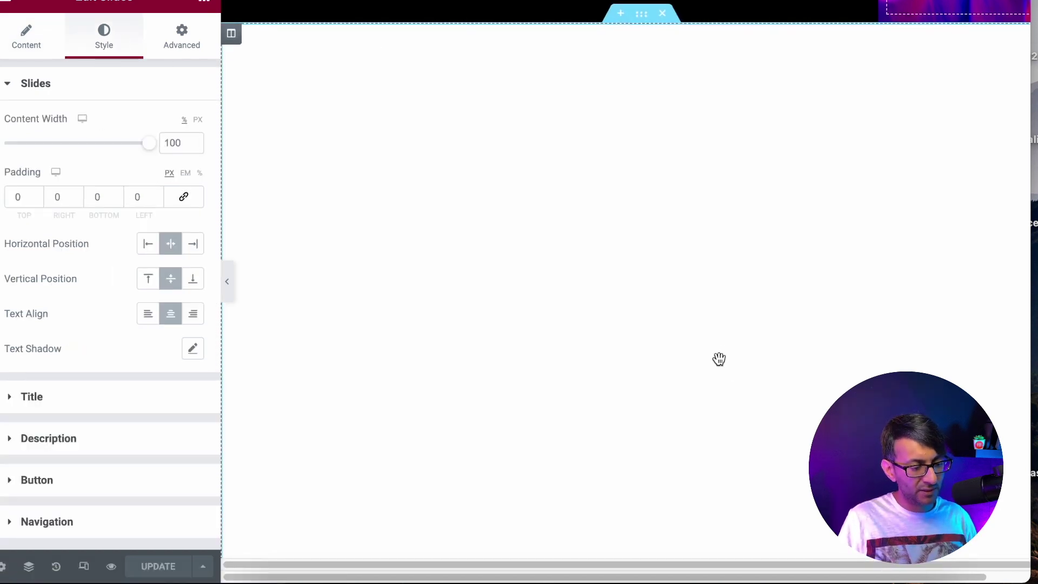
scroll(678, 450, "down", 5)
scroll(649, 468, "down", 2)
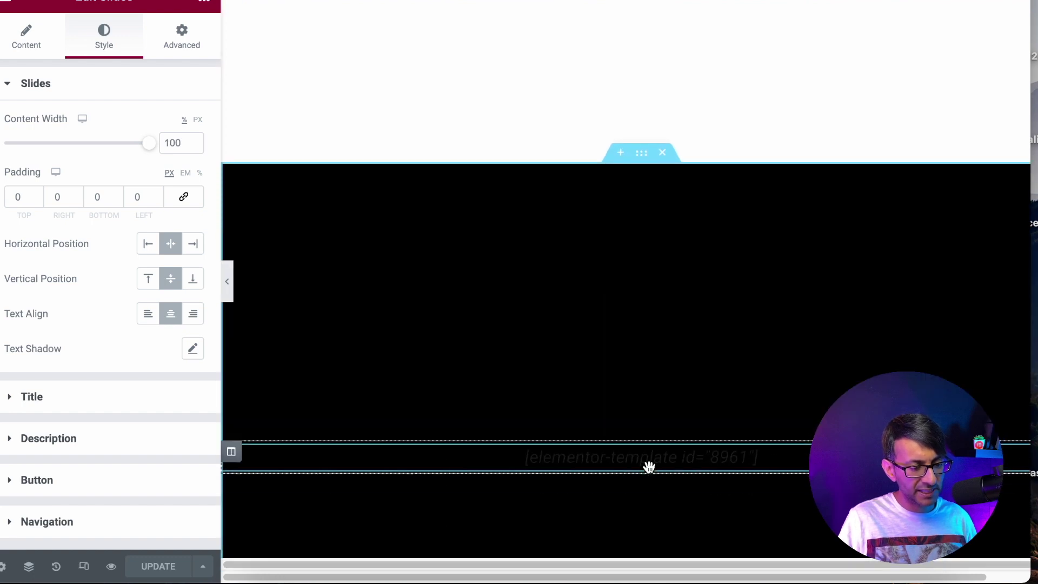
left_click(642, 98)
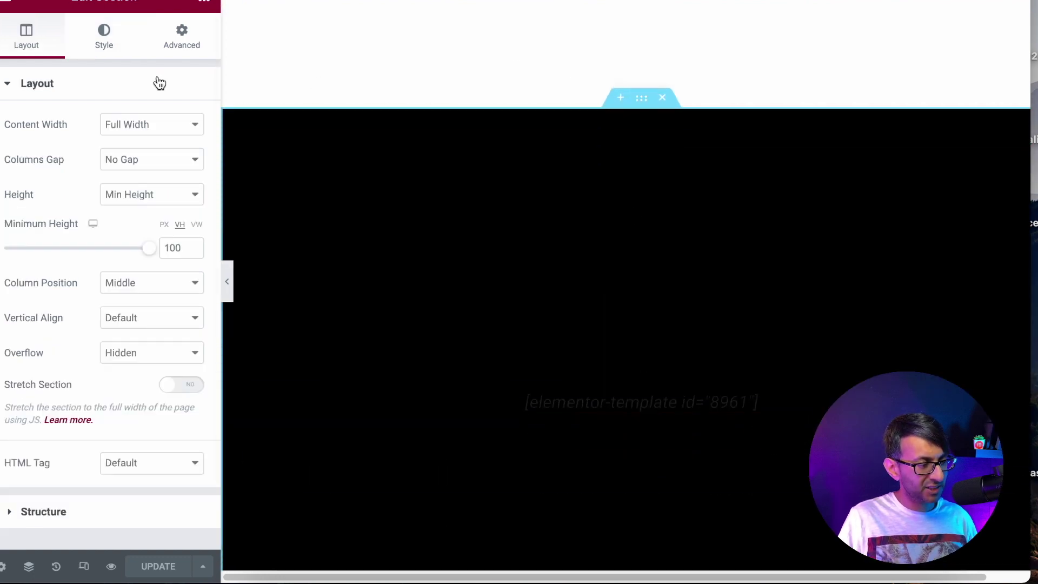
left_click(104, 34)
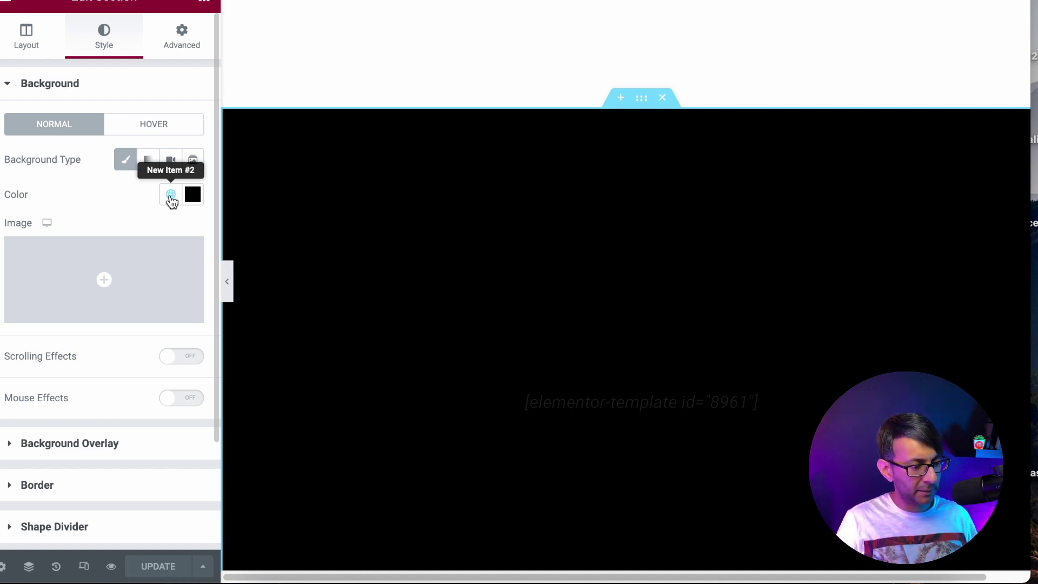
left_click(676, 396)
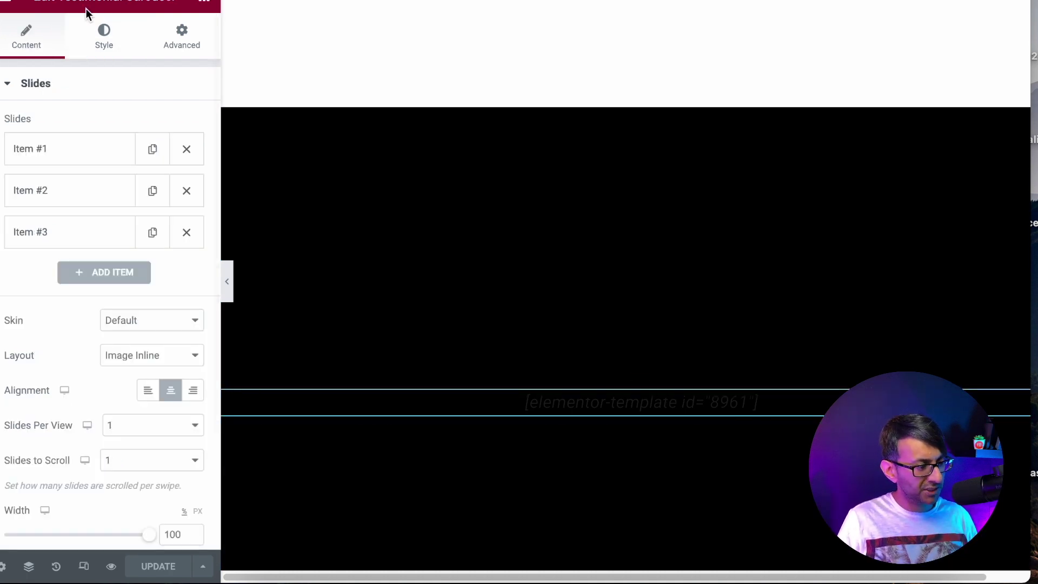
- In the carousel's Style tab, set the Content text colour to the global White
left_click(103, 33)
left_click(171, 183)
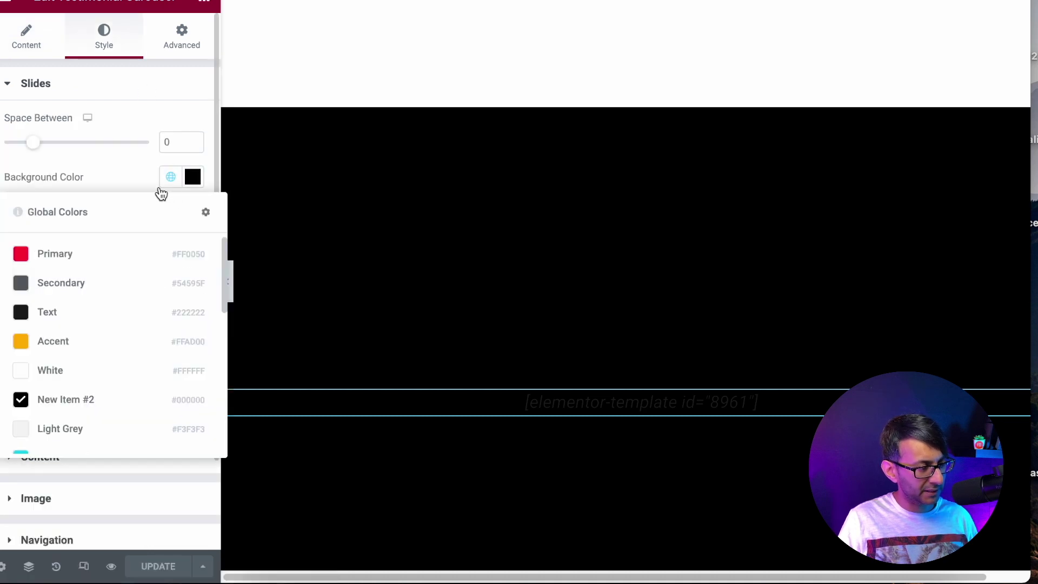
left_click(138, 135)
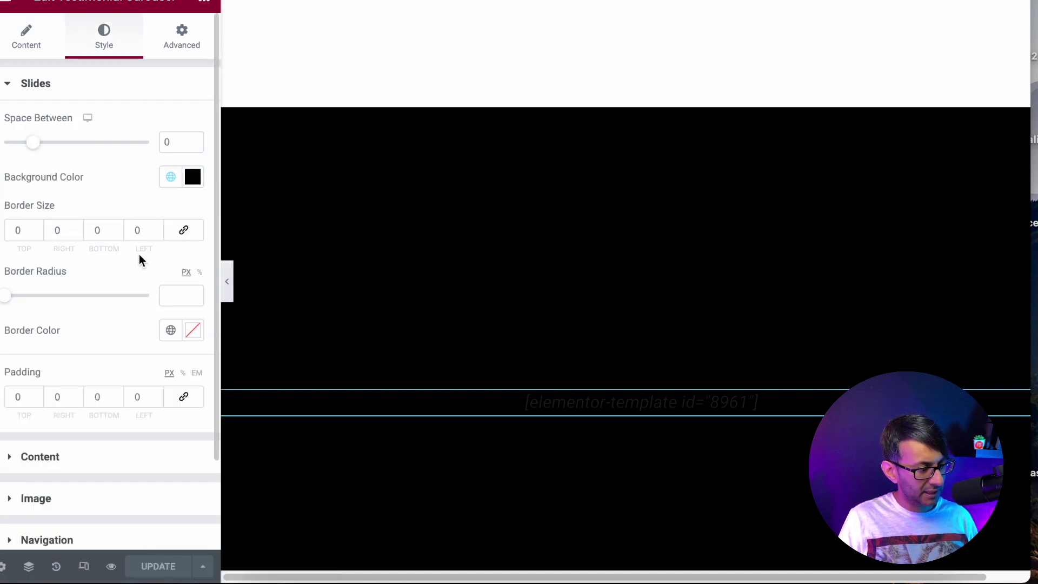
scroll(120, 432, "down", 1)
left_click(116, 424)
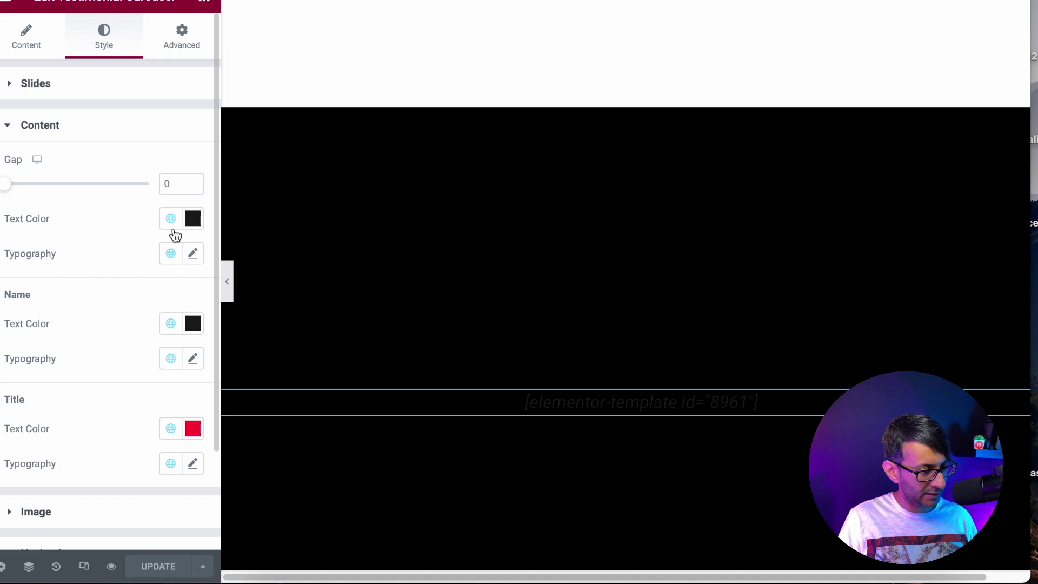
left_click(171, 221)
left_click(85, 411)
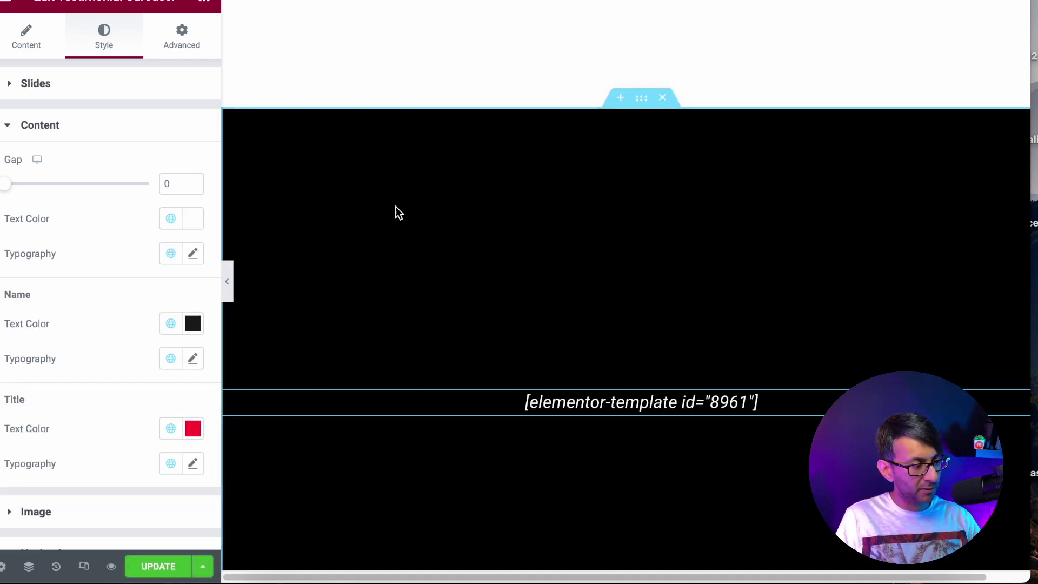
- Expand Items #1–#3 to confirm their elementor-template shortcodes, then select the enclosing black section
left_click(17, 48)
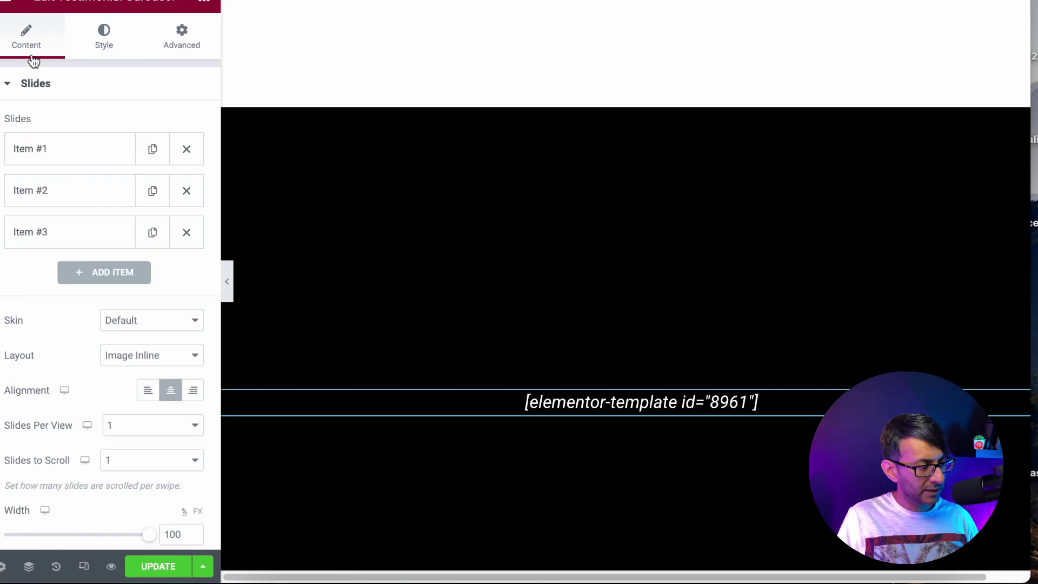
left_click(84, 155)
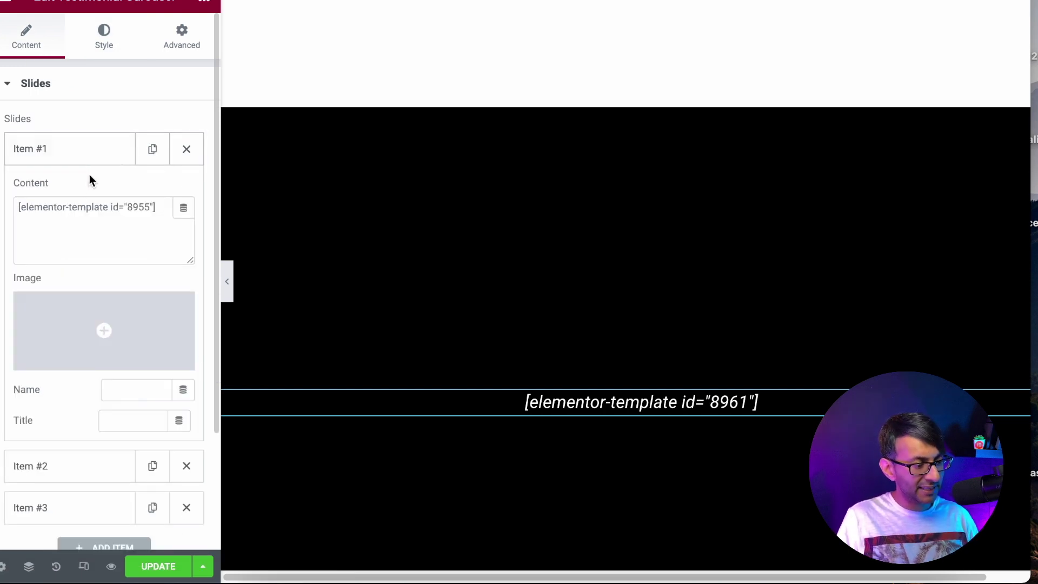
left_click(86, 156)
left_click(83, 194)
left_click(86, 197)
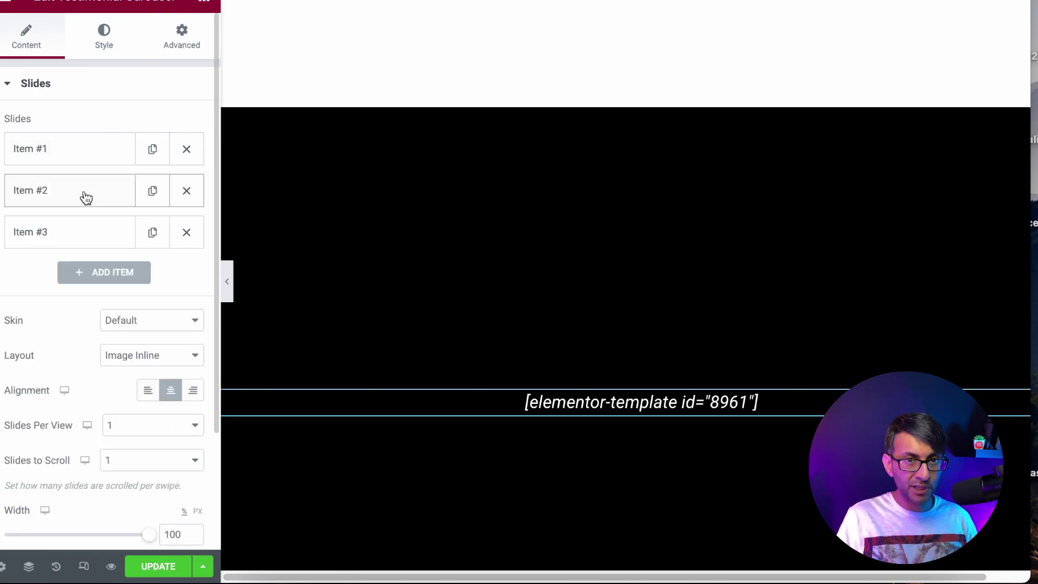
left_click(79, 239)
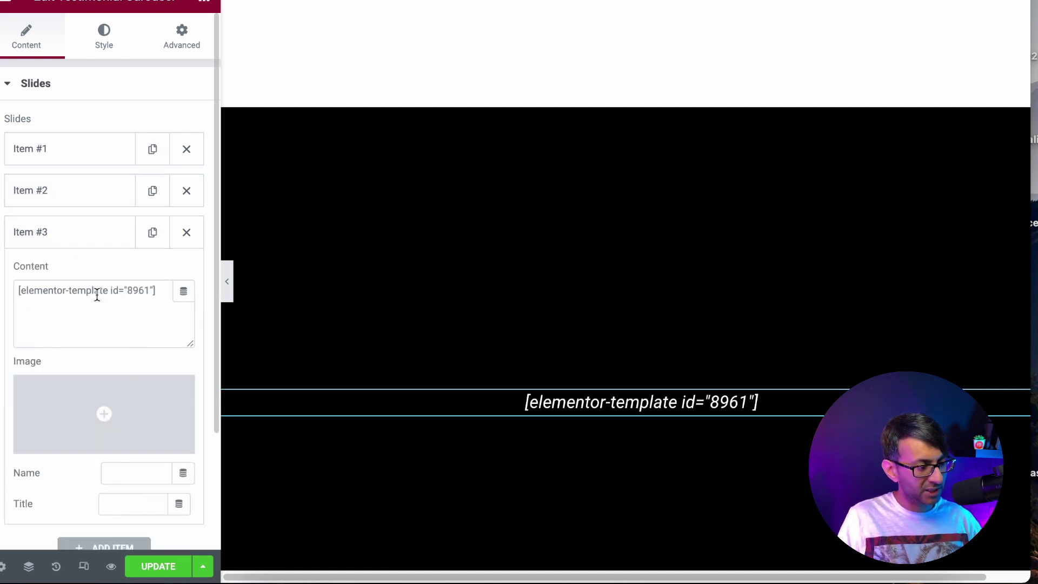
left_click(100, 231)
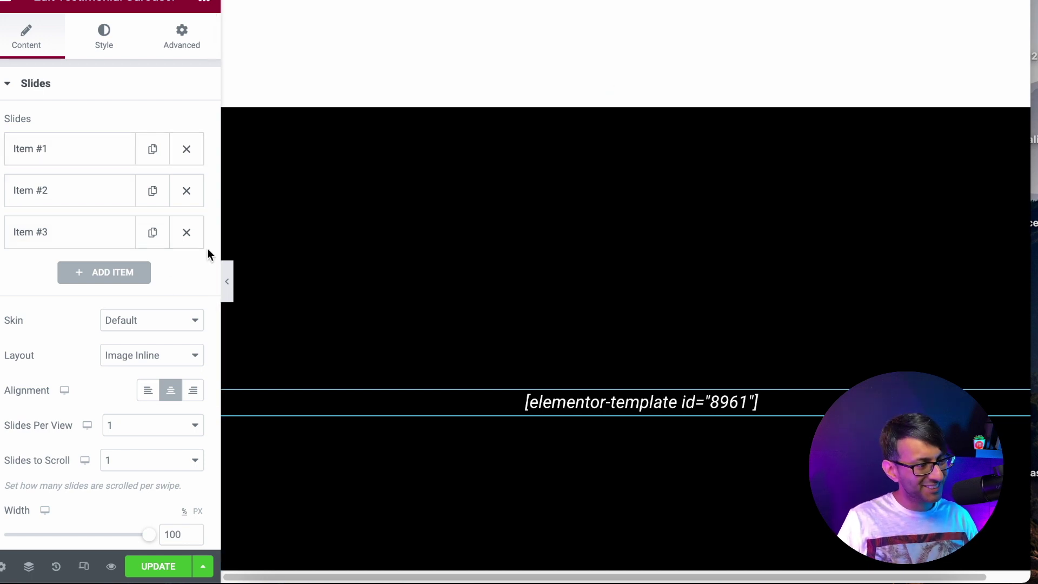
mouse_move(679, 153)
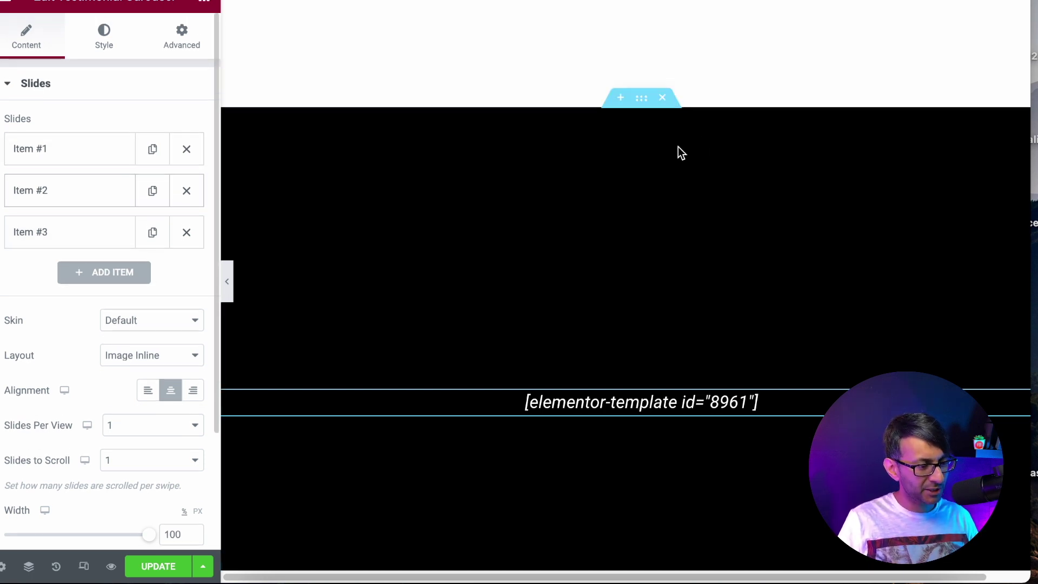
left_click(640, 108)
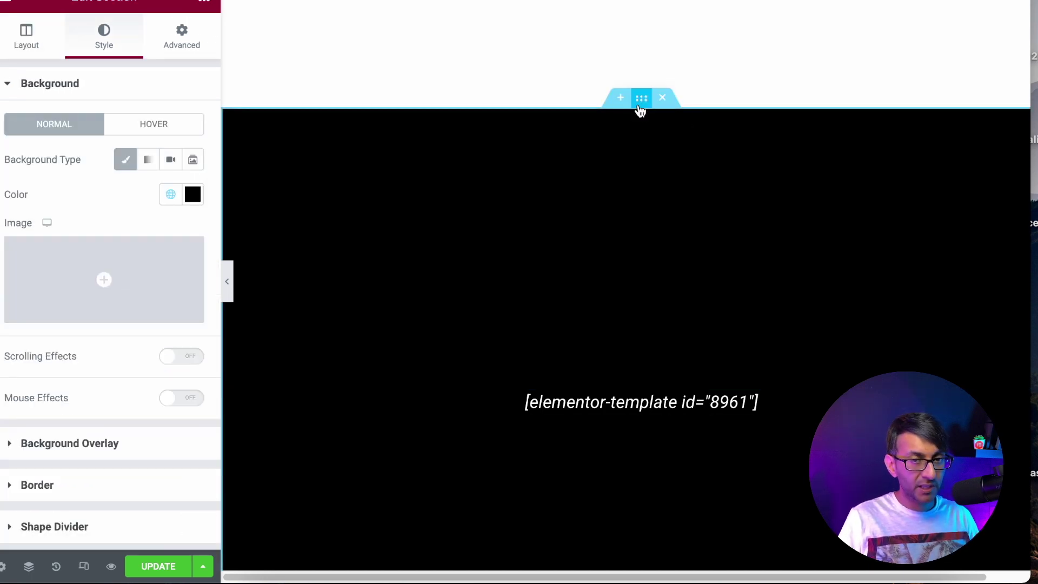
left_click(30, 35)
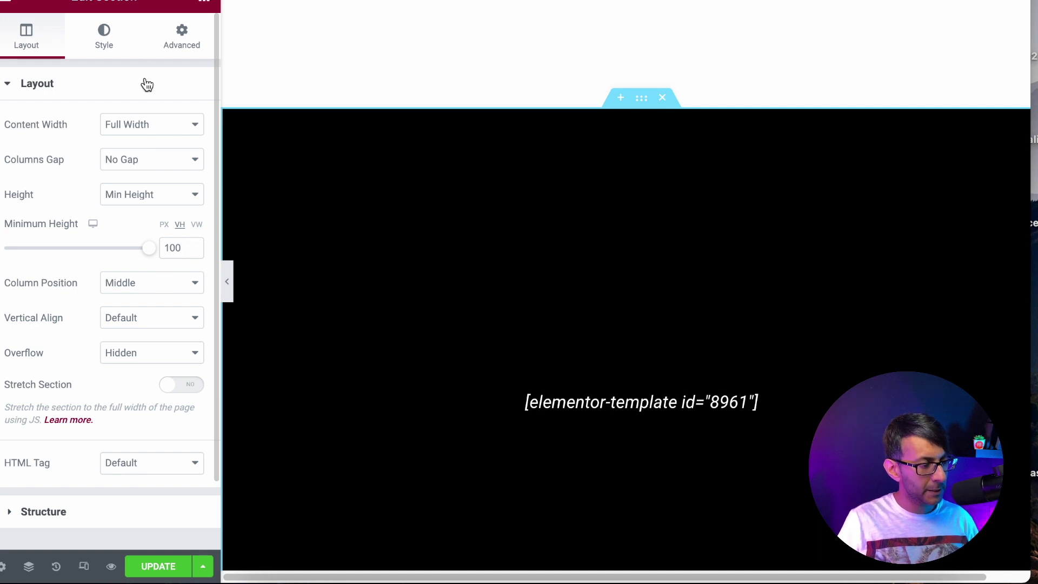
left_click(183, 44)
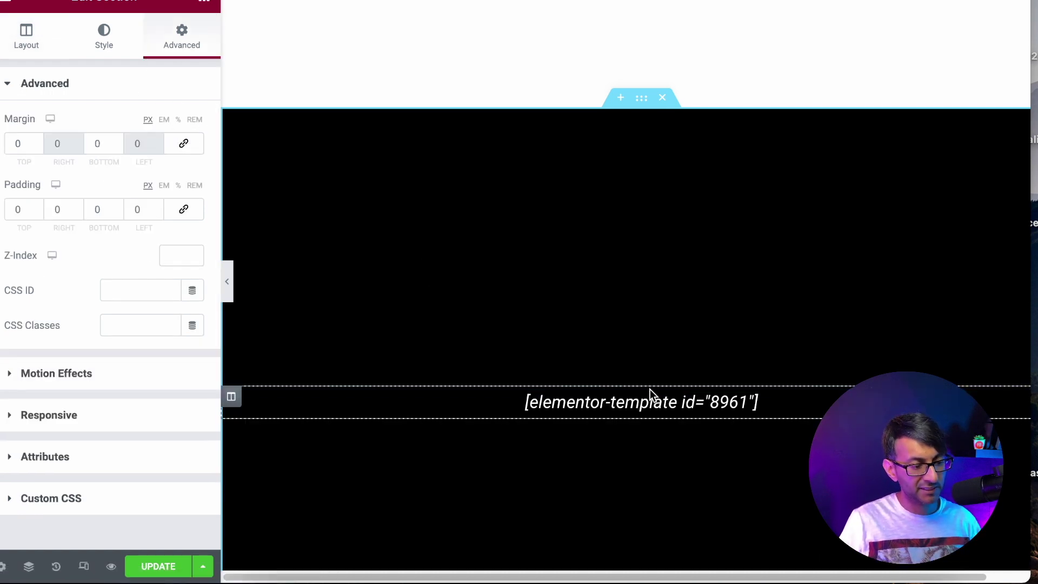
left_click(594, 403)
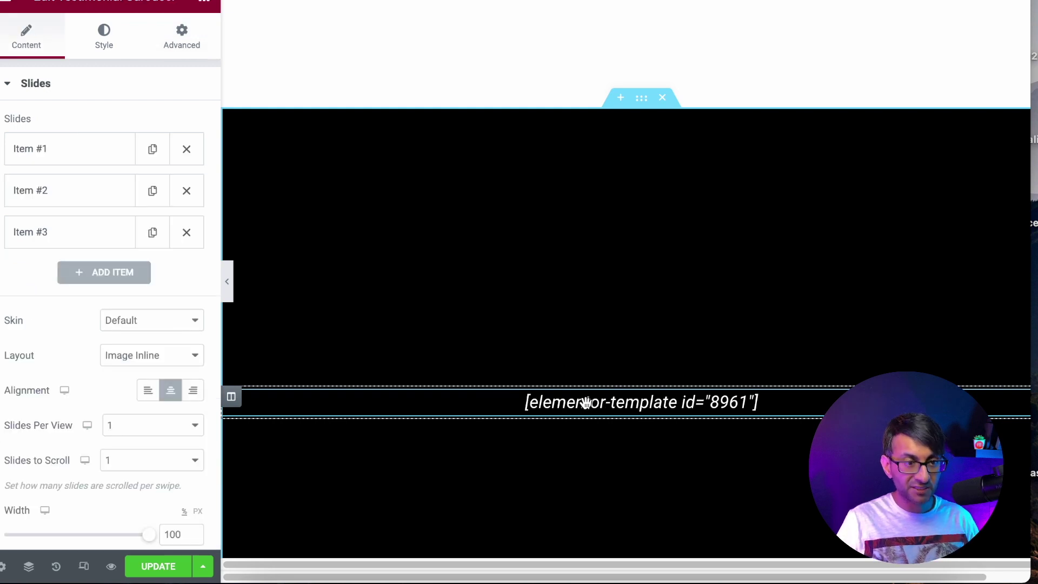
- Expand Additional Options: arrows hidden, pagination None, 9999 transition duration, autoplay and loop off
scroll(92, 378, "down", 3)
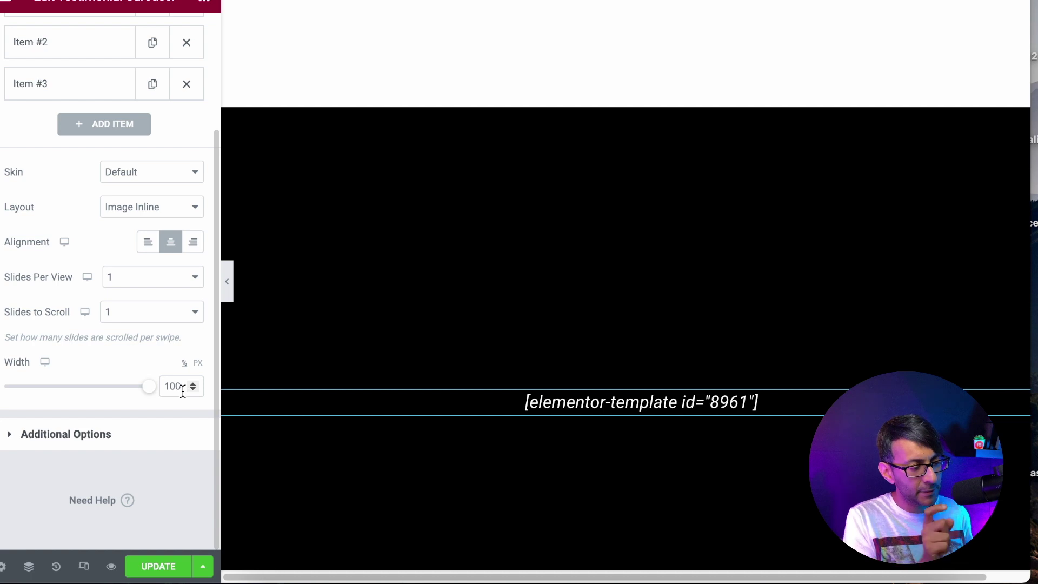
left_click(137, 444)
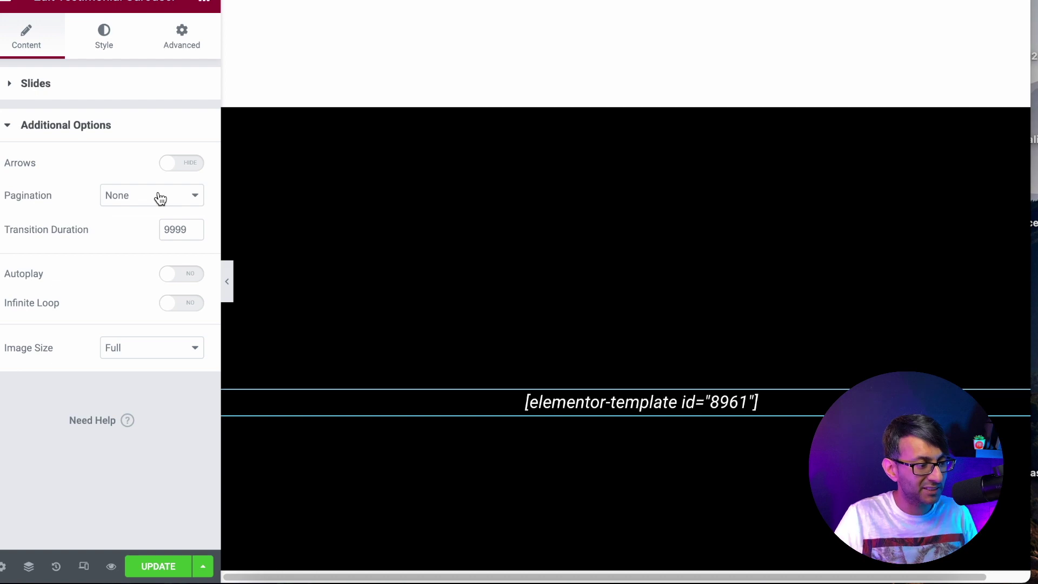
left_click(171, 232)
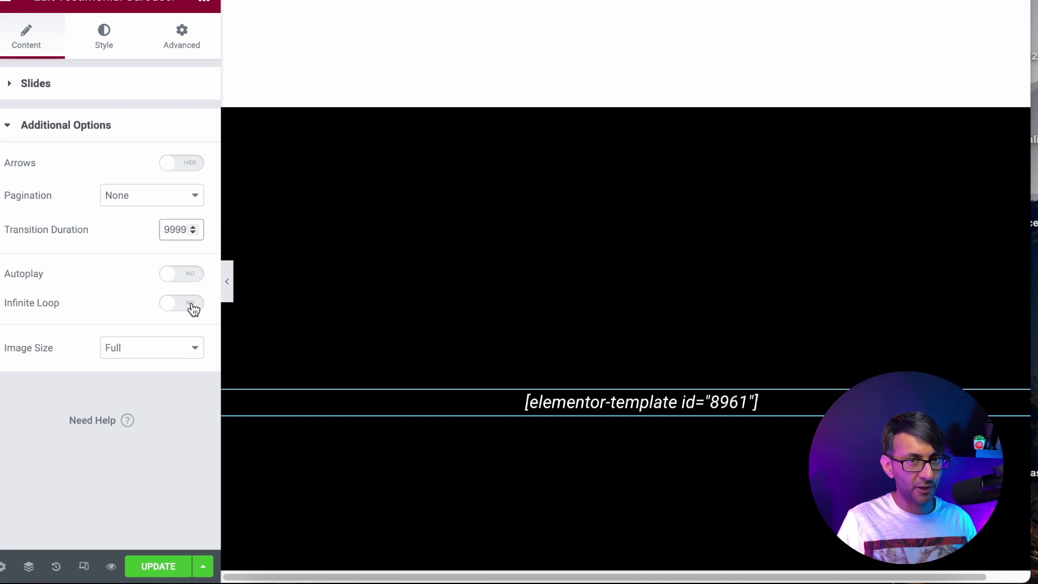
left_click(103, 43)
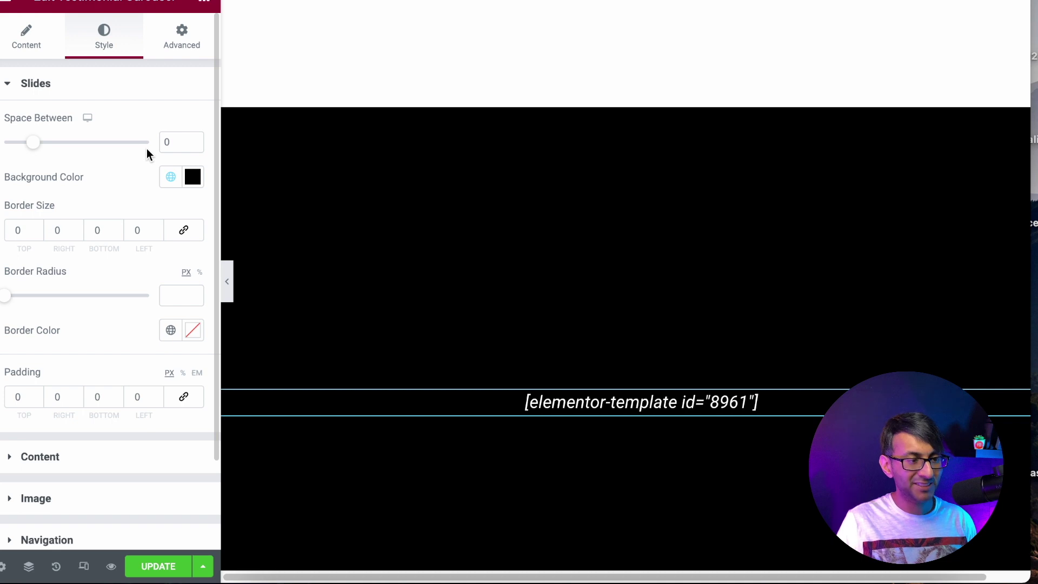
- Review the carousel's Advanced settings and its empty Custom CSS field
left_click(184, 43)
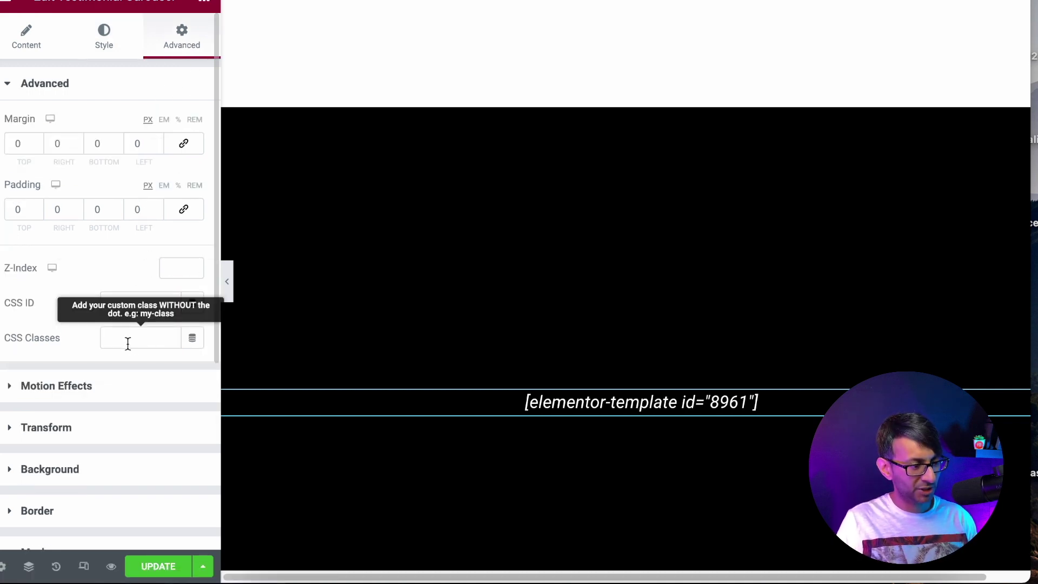
scroll(130, 356, "down", 1)
scroll(133, 394, "down", 4)
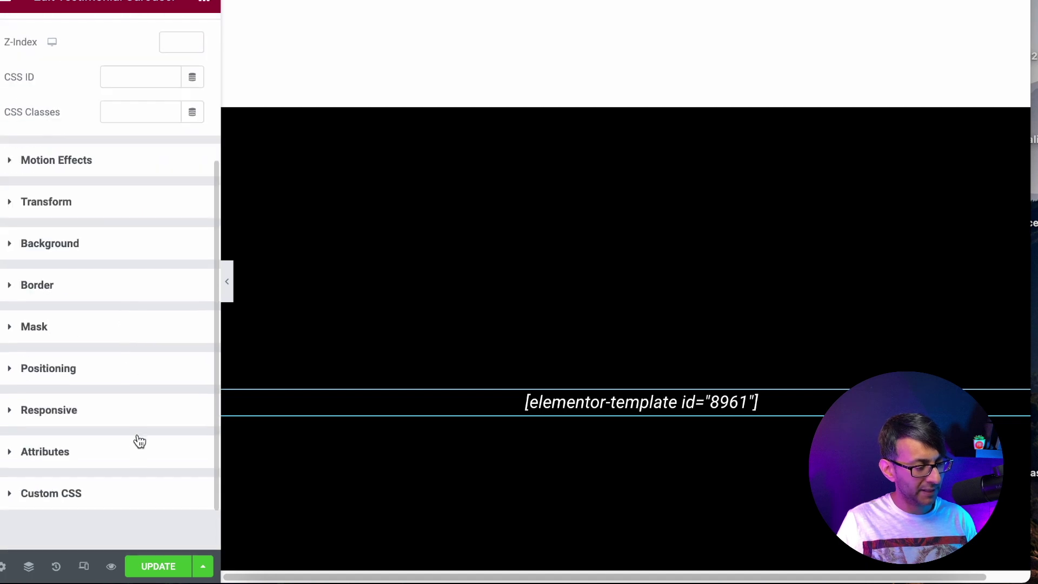
left_click(113, 490)
scroll(144, 405, "down", 5)
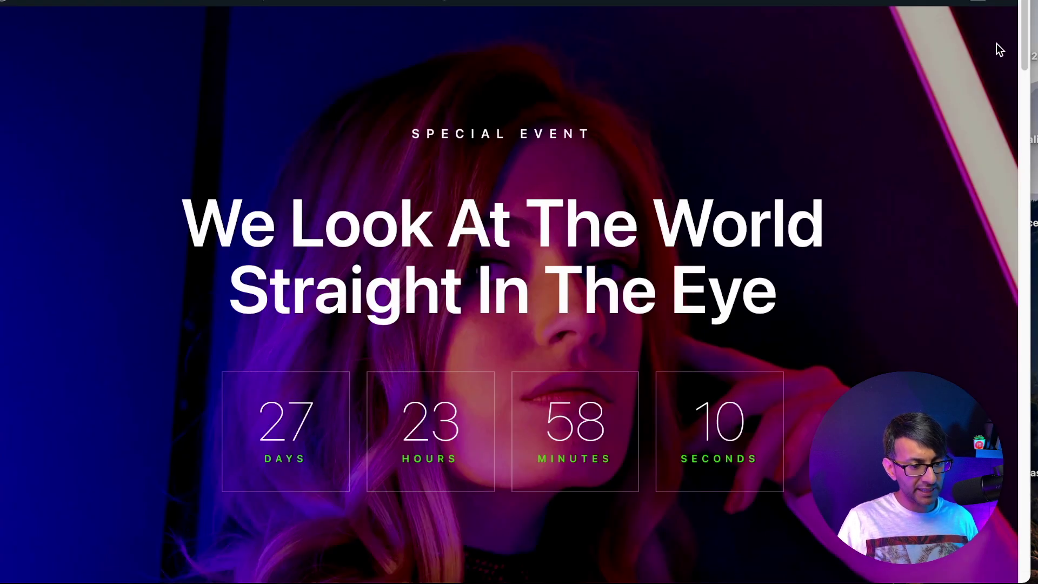
- Drag the live carousel horizontally from Slide 1 to Slide 2, then on to Slide 3
left_click_drag(1017, 17, 1021, 129)
scroll(876, 241, "down", 4)
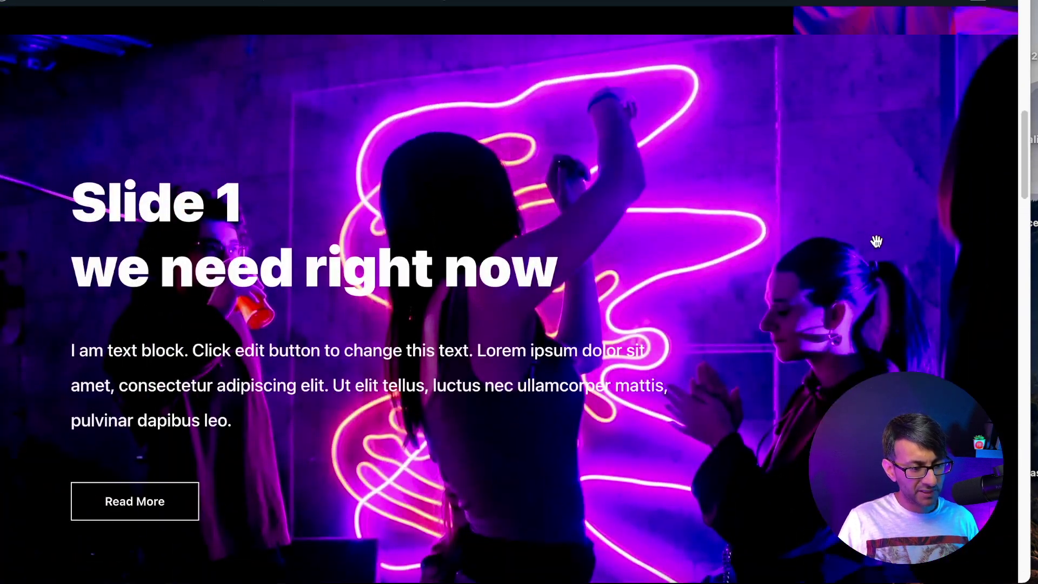
left_click_drag(876, 242, 445, 239)
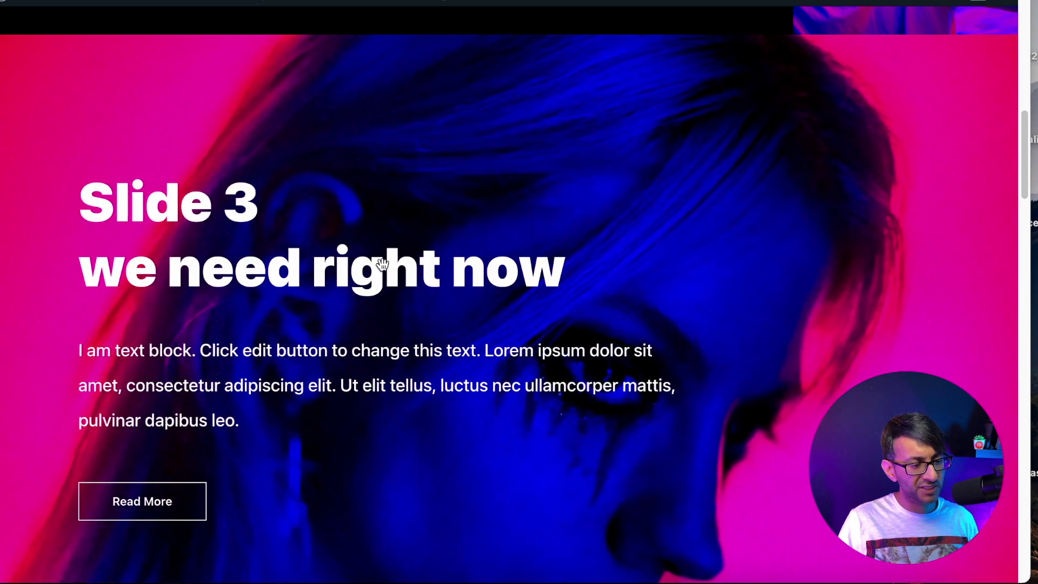
left_click_drag(108, 265, 888, 271)
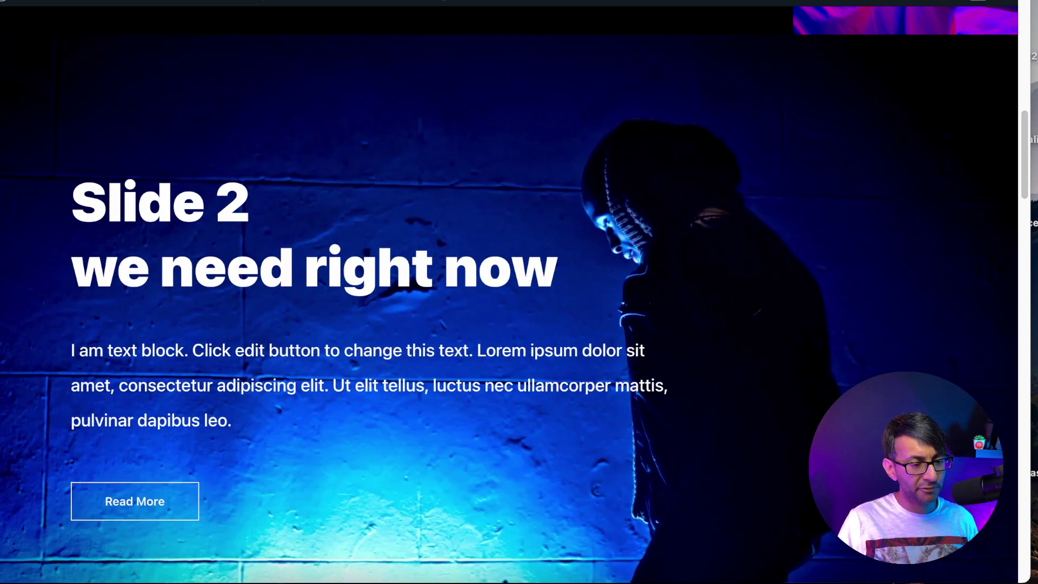
left_click_drag(1022, 154, 1022, 251)
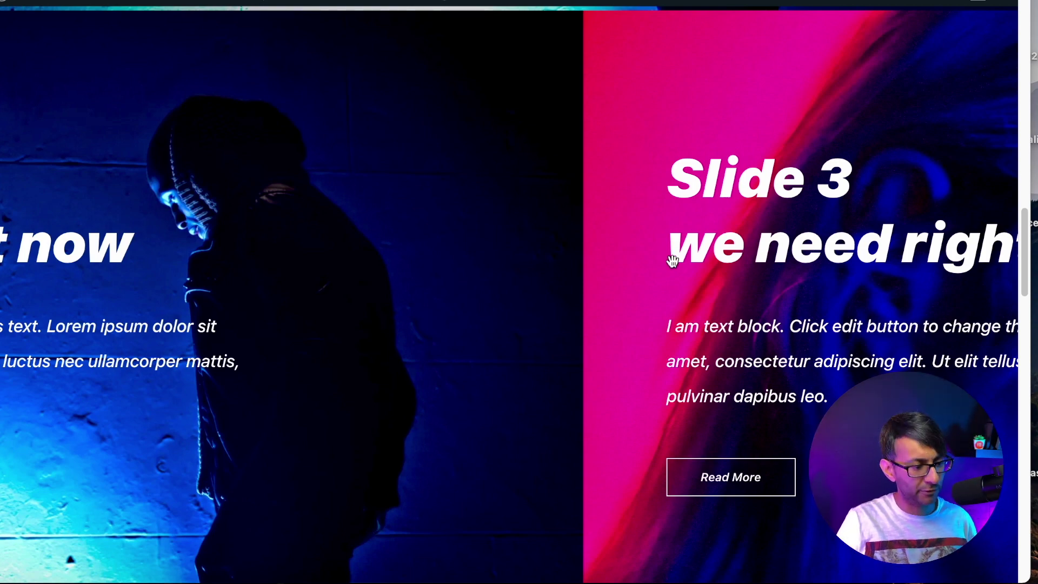
left_click_drag(797, 326, 661, 327)
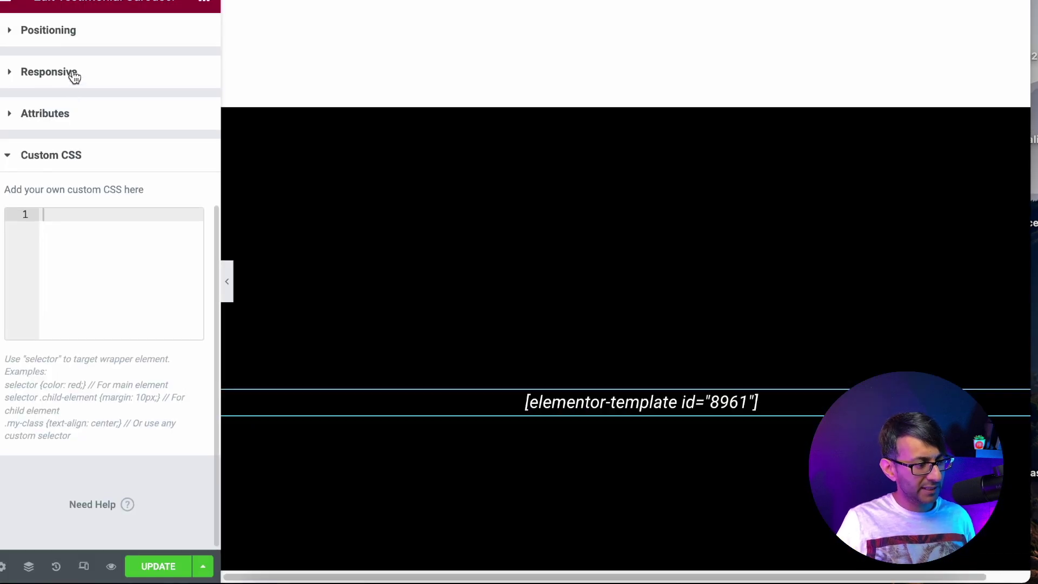
- Recheck the Testimonial Carousel's Additional Options under Content, then view its slide Style settings
scroll(151, 186, "up", 5)
left_click(22, 43)
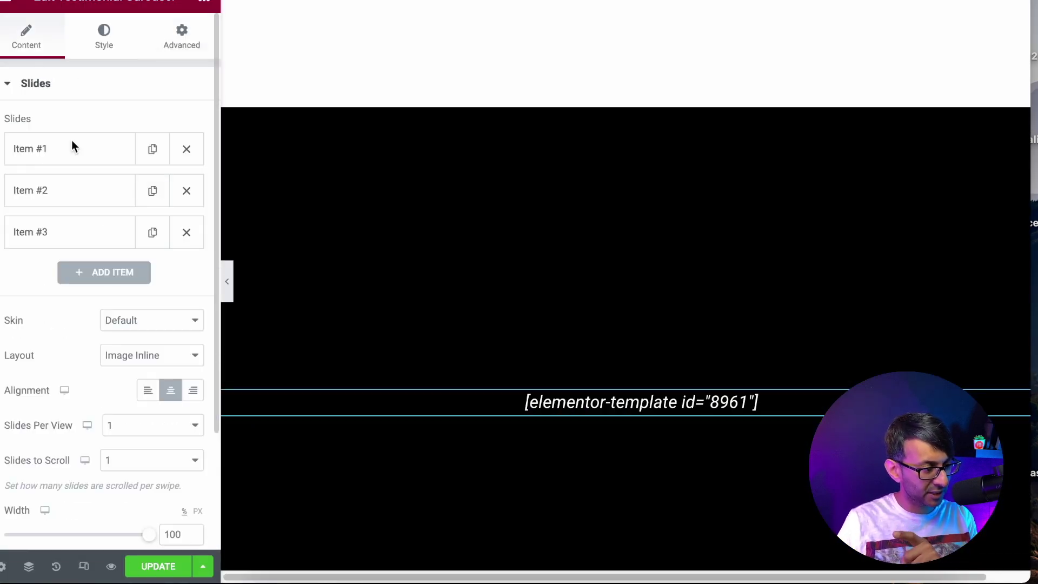
scroll(138, 326, "down", 3)
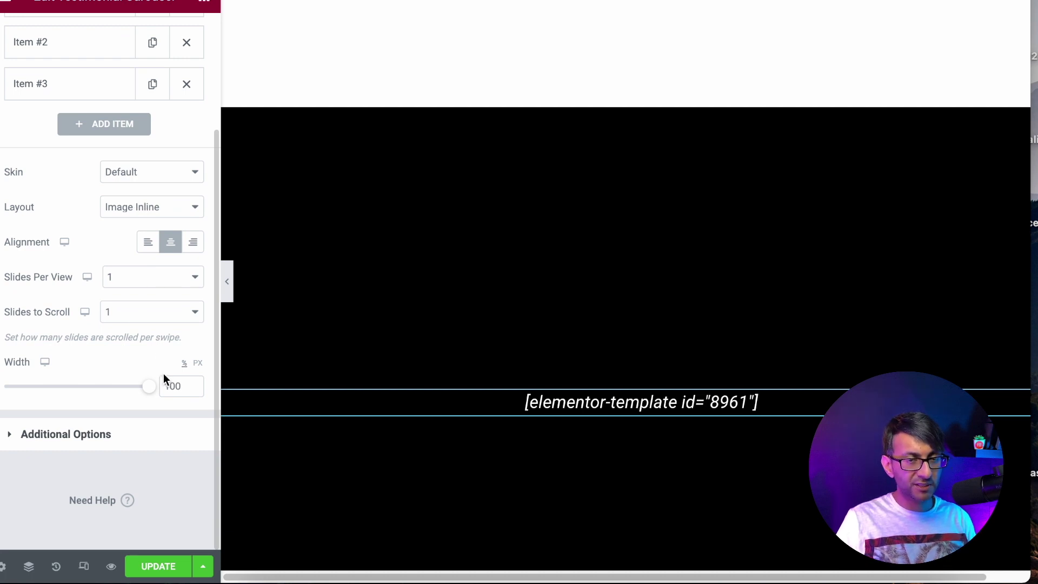
left_click(122, 436)
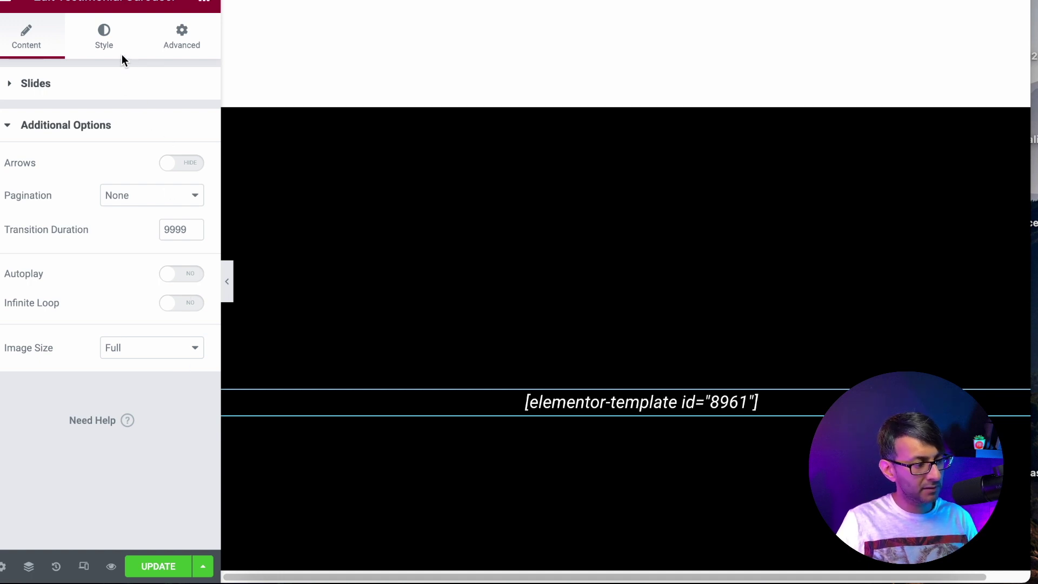
left_click(103, 43)
scroll(171, 340, "down", 1)
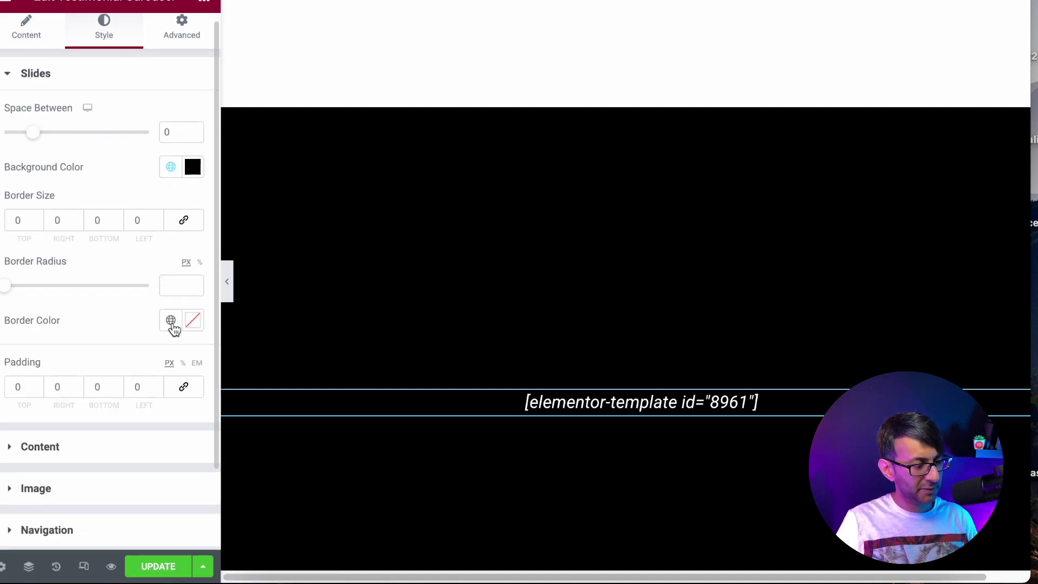